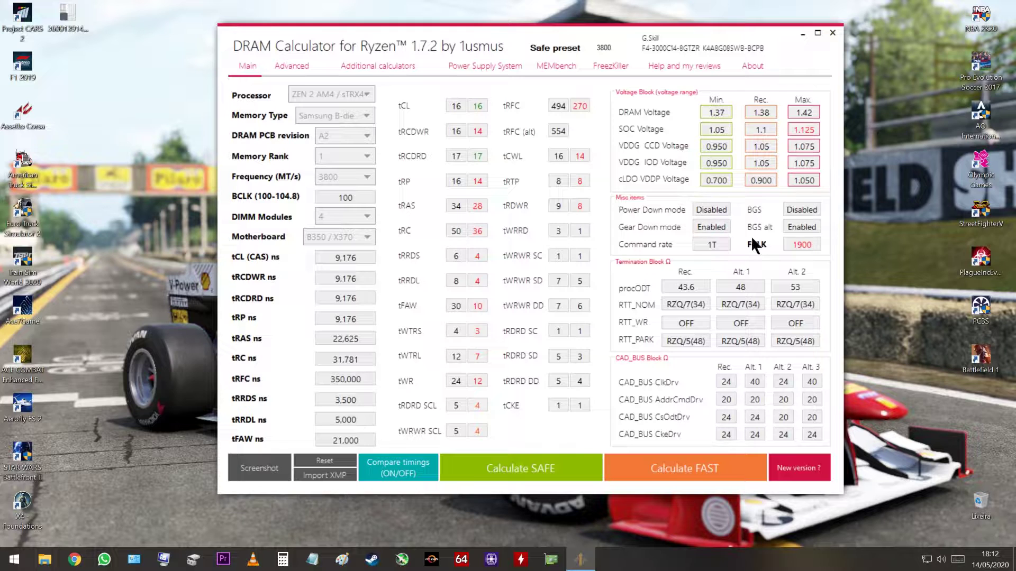
{"action": "left_click_drag", "start_coordinate": [792, 246], "coordinate": [816, 245]}
{"action": "left_click_drag", "start_coordinate": [816, 245], "coordinate": [794, 246]}
{"action": "left_click", "coordinate": [786, 243]}
{"action": "left_click_drag", "start_coordinate": [482, 131], "coordinate": [476, 130]}
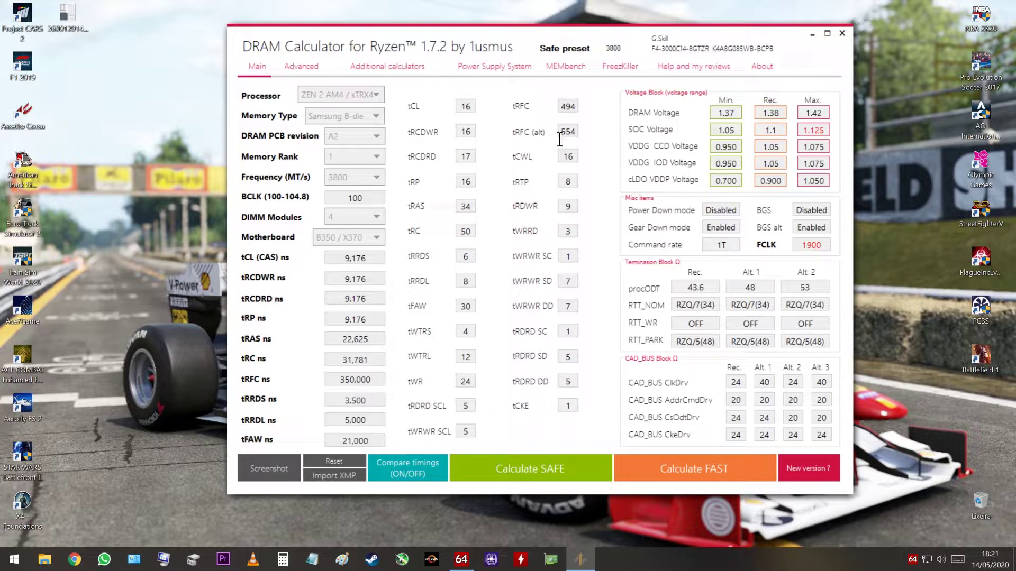
- Turn on the timing comparison to show the current memory timings beside the calculated ones, and inspect the tWTRS values
{"action": "left_click", "coordinate": [417, 473]}
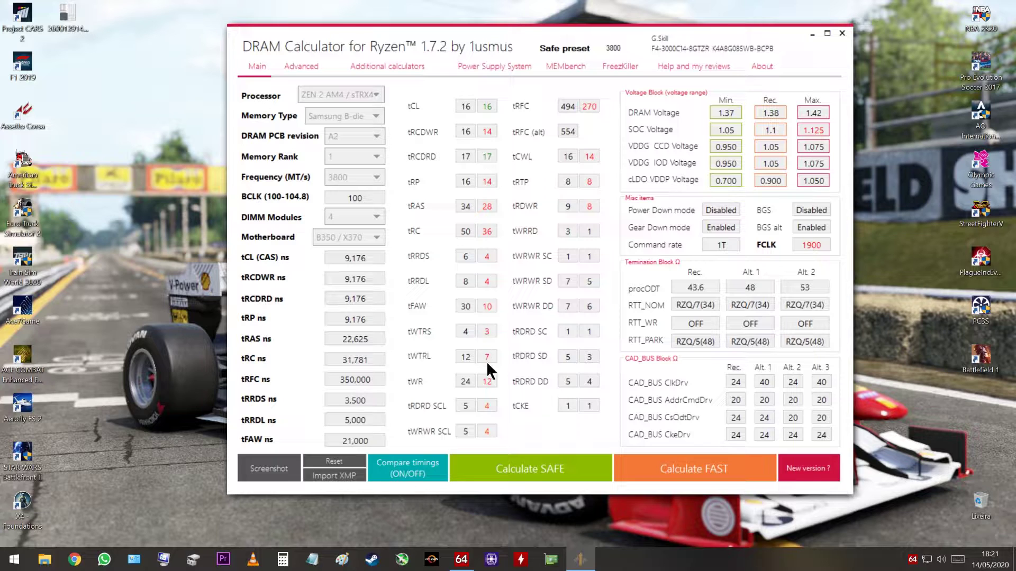
{"action": "double_click", "coordinate": [465, 332]}
{"action": "left_click", "coordinate": [471, 332]}
{"action": "double_click", "coordinate": [471, 332]}
{"action": "left_click", "coordinate": [465, 332]}
{"action": "left_click", "coordinate": [483, 332]}
- Switch to AIDA64, run the memory latency benchmark, and minimize it to return to DRAM Calculator
{"action": "left_click", "coordinate": [461, 560]}
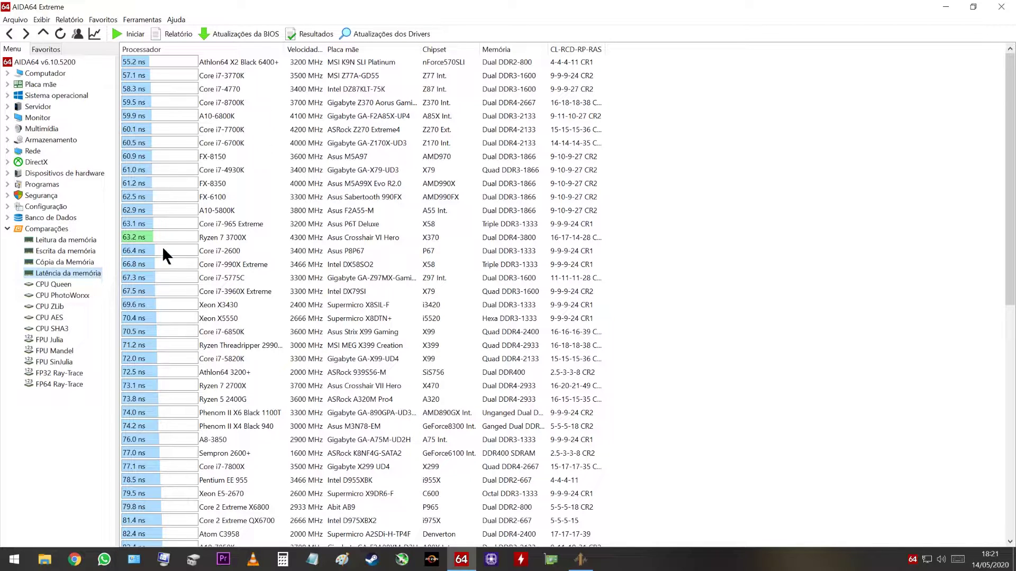
{"action": "left_click", "coordinate": [136, 35]}
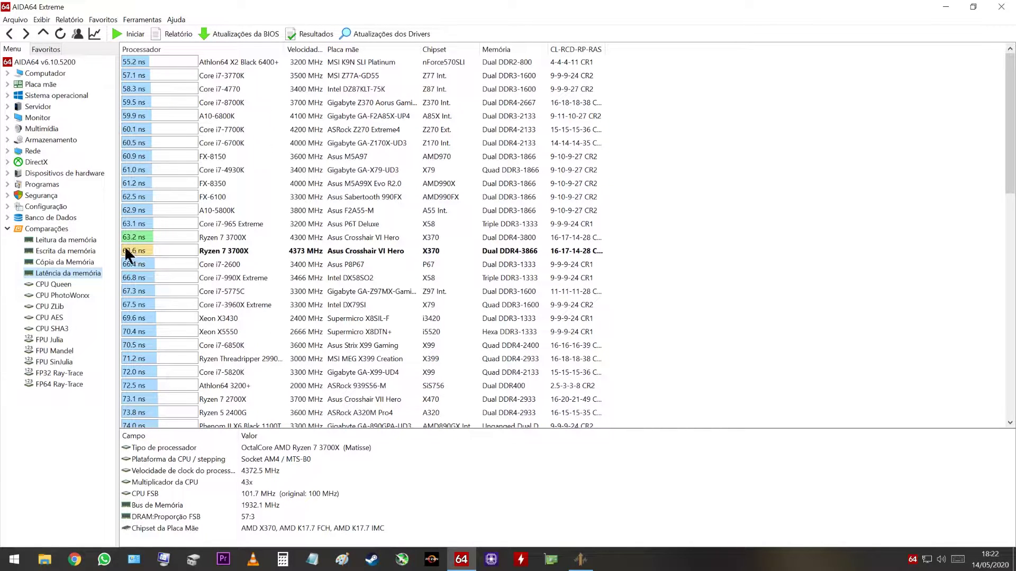
{"action": "left_click", "coordinate": [945, 6]}
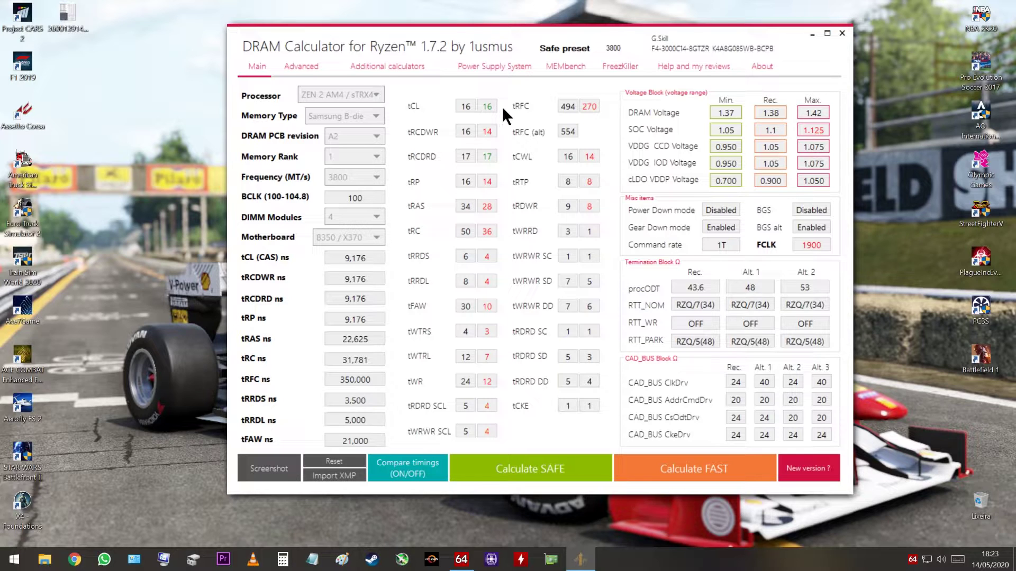
- Examine the calculated and current tRCDWR timings side by side
{"action": "left_click_drag", "start_coordinate": [464, 131], "coordinate": [469, 132]}
{"action": "double_click", "coordinate": [470, 133]}
{"action": "left_click", "coordinate": [470, 133]}
{"action": "double_click", "coordinate": [468, 131]}
{"action": "left_click", "coordinate": [472, 131]}
{"action": "double_click", "coordinate": [464, 132]}
{"action": "left_click", "coordinate": [485, 132]}
- Set MEMbench to Memtest mode with the stop condition on Total, and return to the main timings page
{"action": "left_click", "coordinate": [570, 69]}
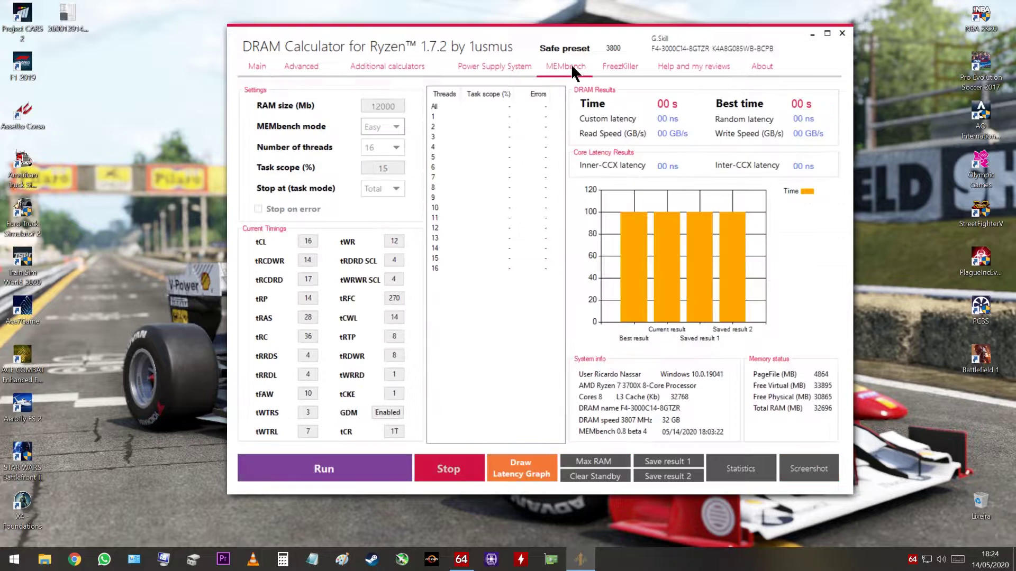
{"action": "left_click", "coordinate": [394, 128]}
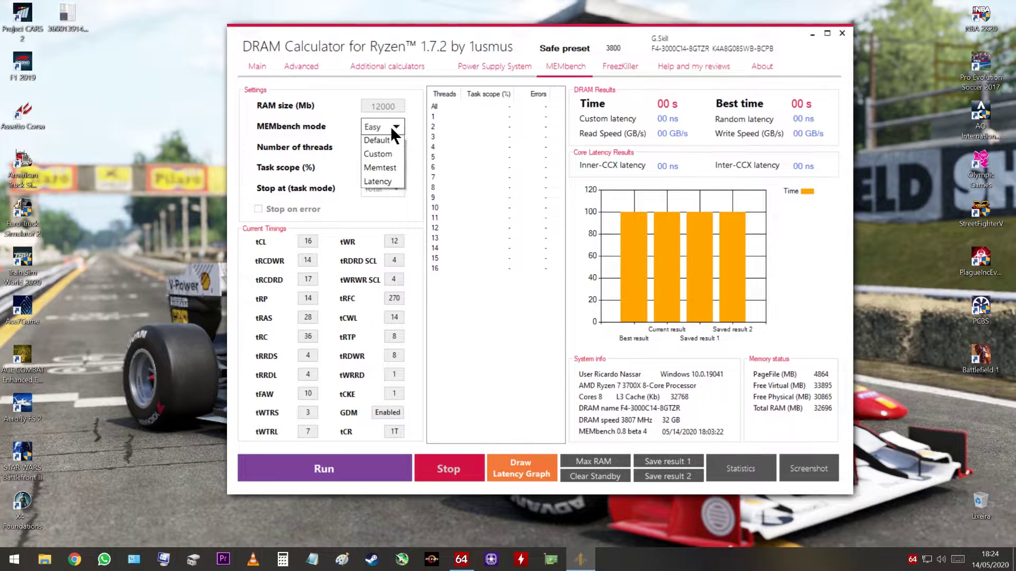
{"action": "left_click", "coordinate": [403, 181]}
{"action": "left_click", "coordinate": [401, 181]}
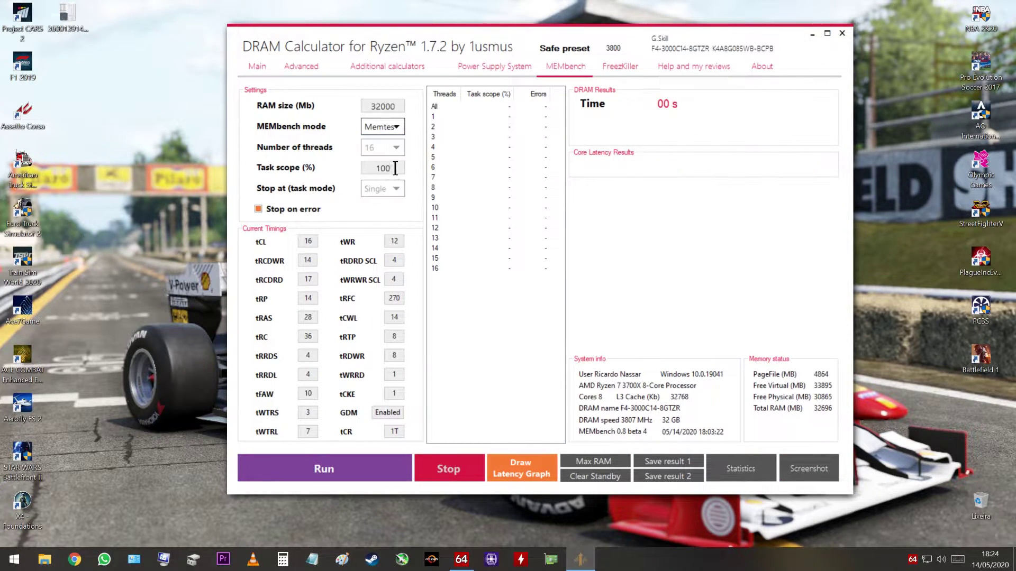
{"action": "left_click", "coordinate": [396, 188]}
{"action": "left_click", "coordinate": [399, 204]}
{"action": "left_click", "coordinate": [260, 66]}
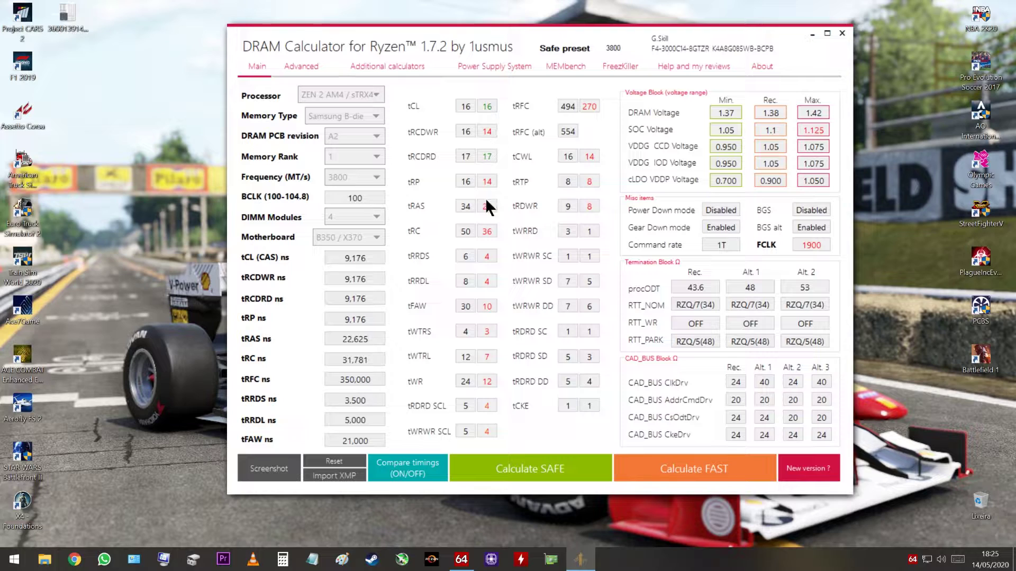
- Switch to AIDA64 and repeat the memory latency benchmark, minimizing the program when finished
{"action": "left_click", "coordinate": [462, 560]}
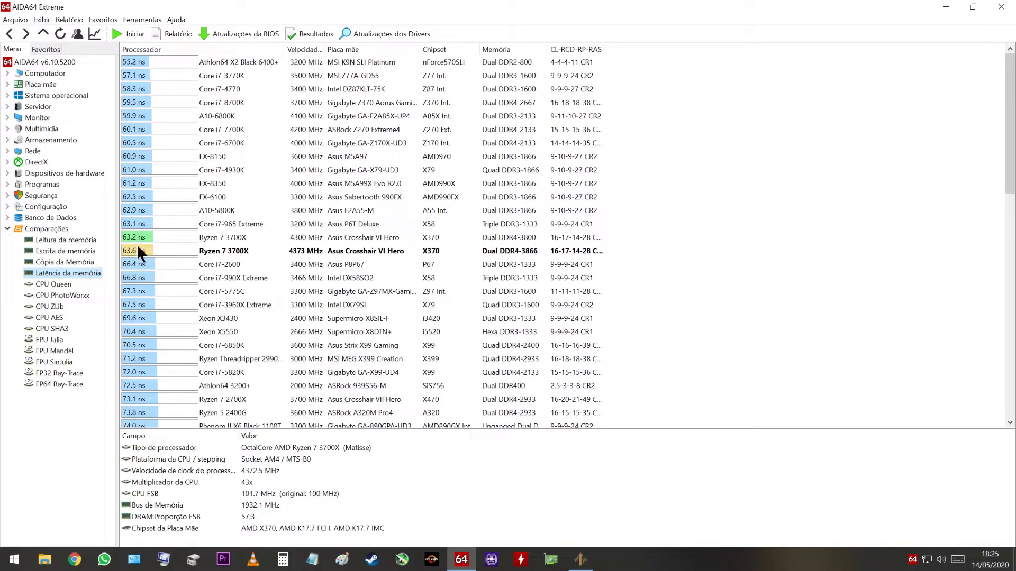
{"action": "left_click", "coordinate": [131, 33]}
{"action": "left_click", "coordinate": [939, 7]}
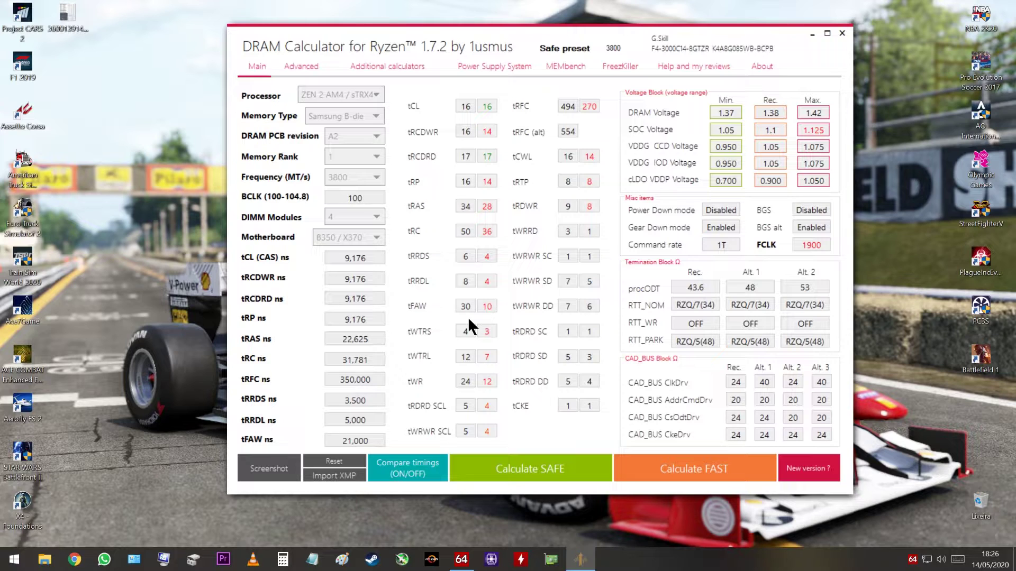
{"action": "double_click", "coordinate": [485, 132]}
{"action": "type", "text": "14"}
{"action": "left_click", "coordinate": [484, 134]}
{"action": "left_click", "coordinate": [483, 132]}
{"action": "left_click", "coordinate": [493, 107]}
- Review the MEMbench page, the additional calculators and the main timings in DRAM Calculator
{"action": "left_click", "coordinate": [570, 65]}
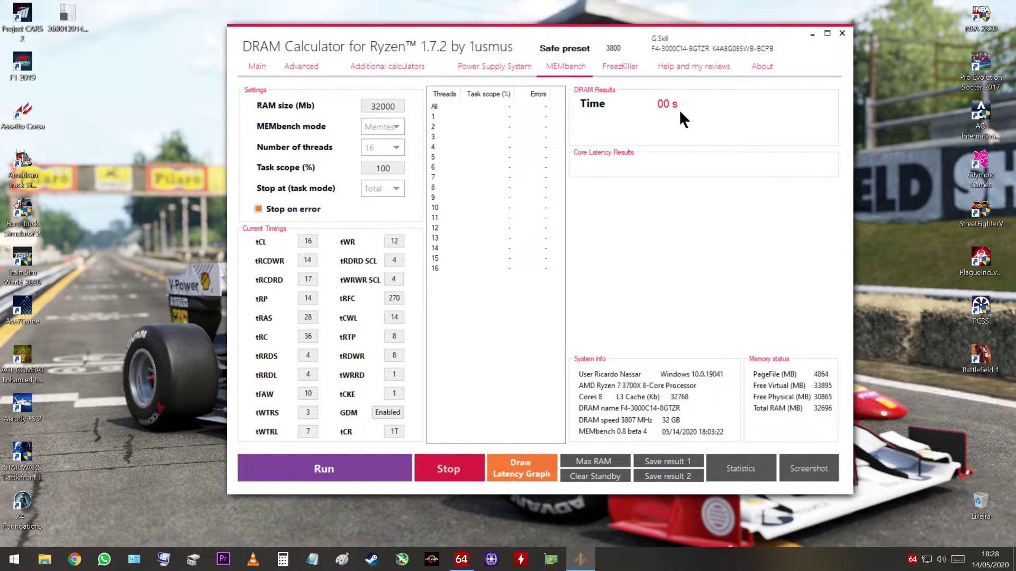
{"action": "mouse_move", "coordinate": [657, 96]}
{"action": "left_click", "coordinate": [398, 63]}
{"action": "left_click", "coordinate": [249, 64]}
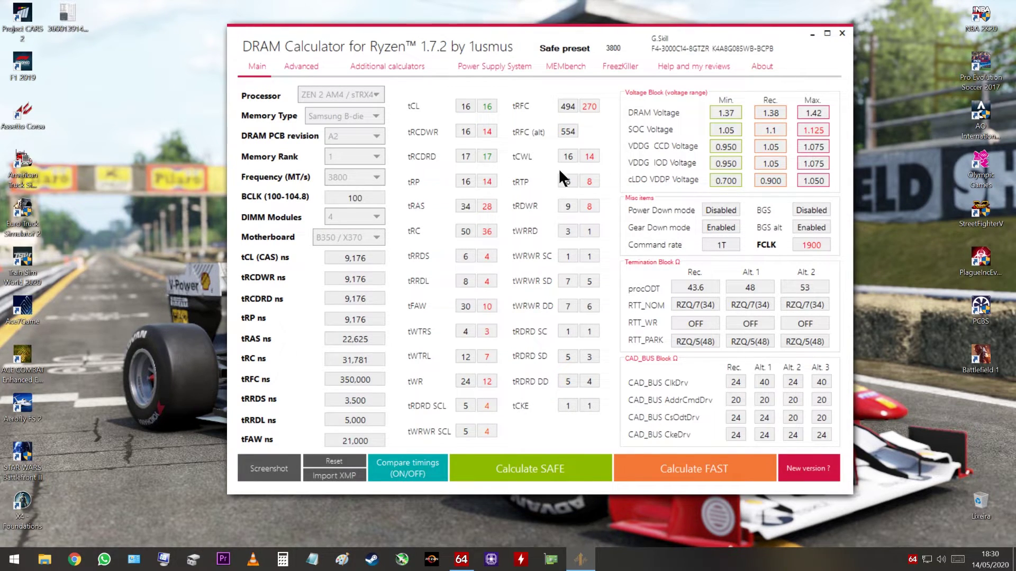
{"action": "left_click", "coordinate": [570, 72]}
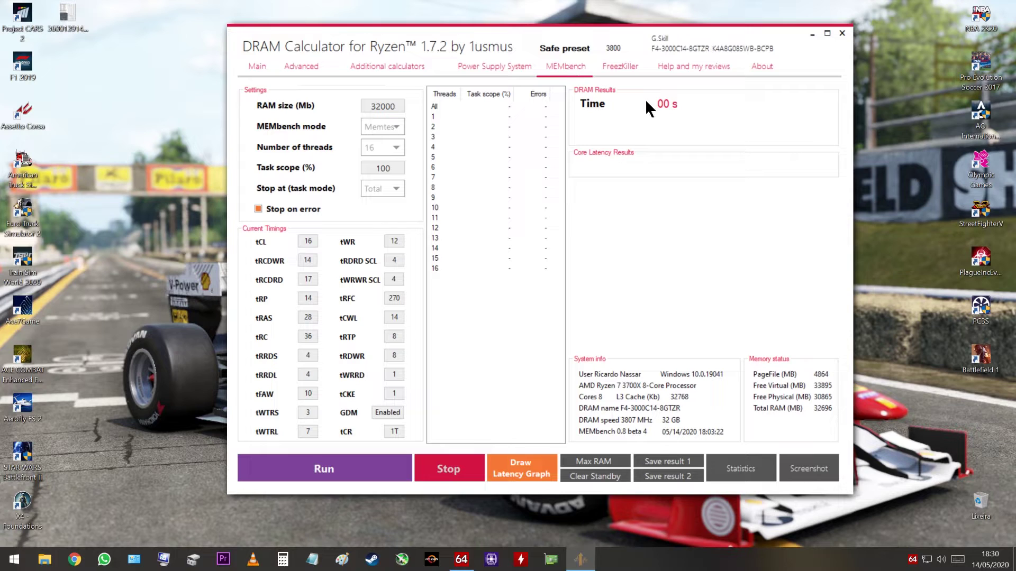
{"action": "mouse_move", "coordinate": [688, 111]}
{"action": "left_click", "coordinate": [376, 63]}
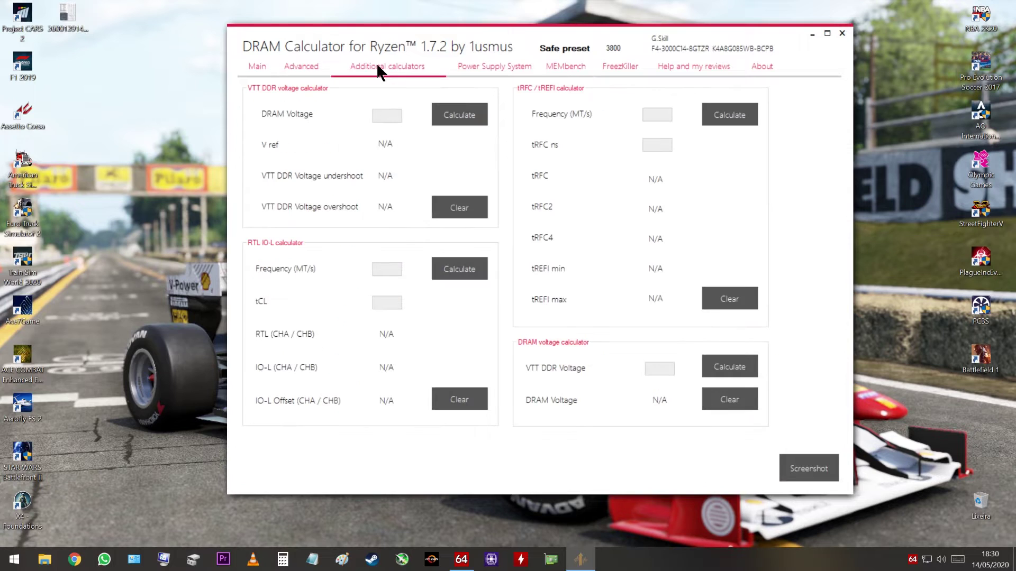
{"action": "left_click", "coordinate": [252, 64]}
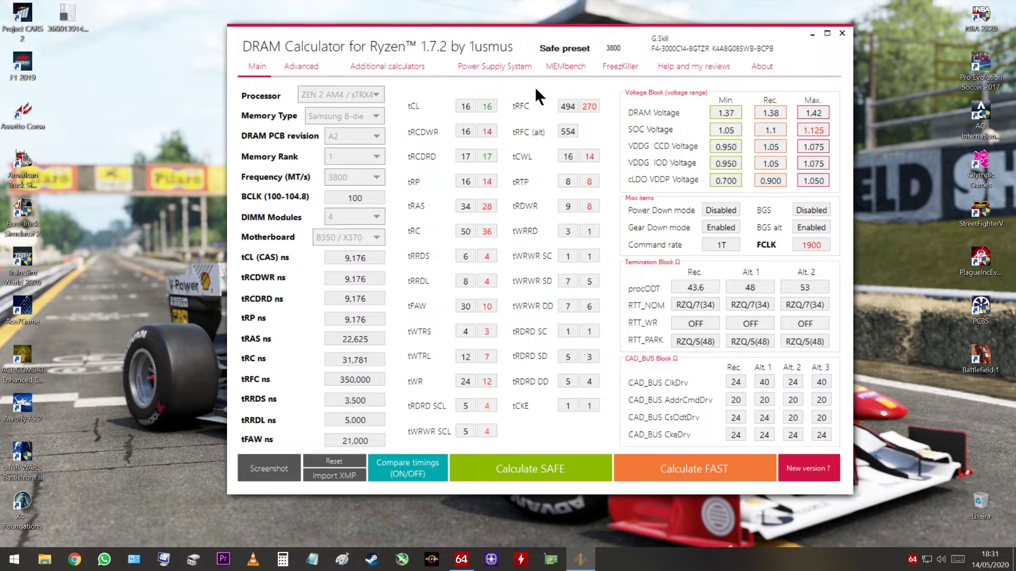
{"action": "left_click", "coordinate": [367, 67]}
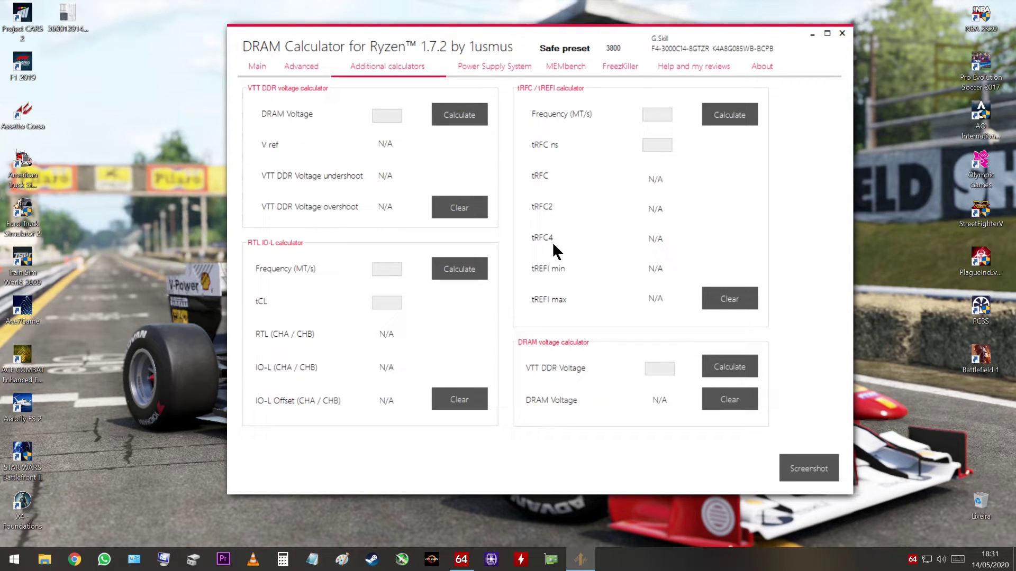
{"action": "left_click", "coordinate": [258, 68]}
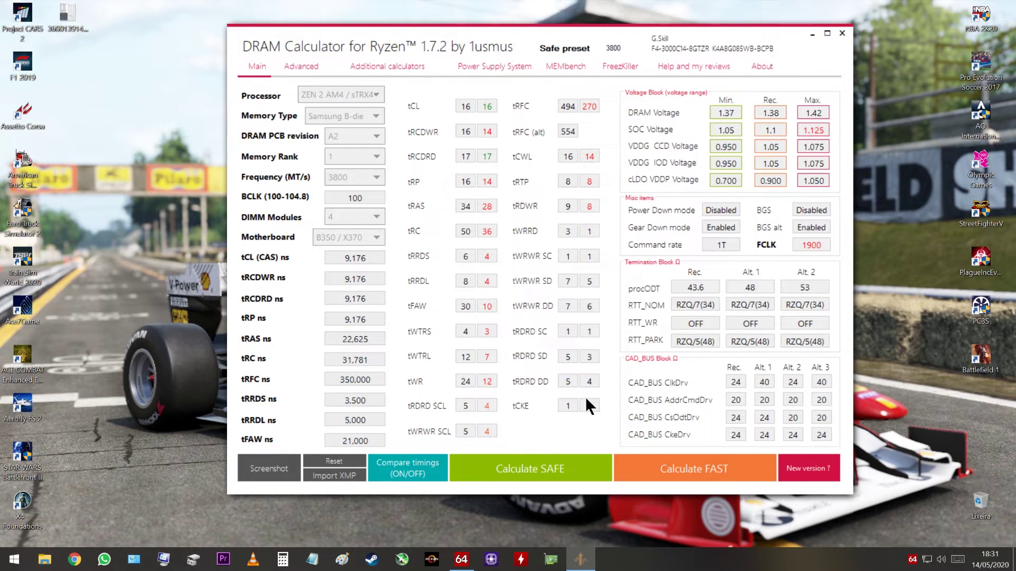
{"action": "left_click", "coordinate": [570, 65]}
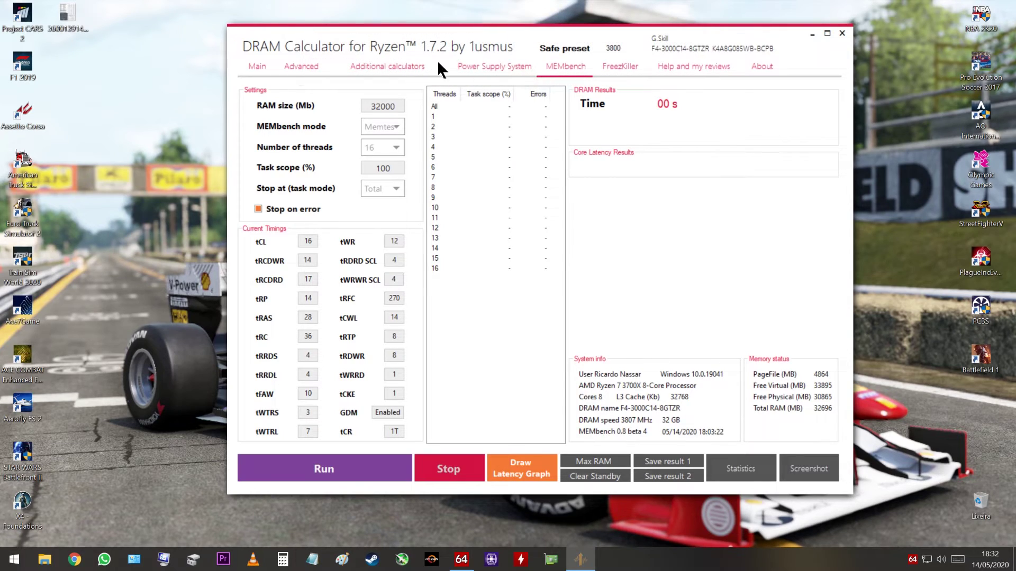
- Switch to AIDA64, start the memory latency benchmark once more, and close the program
{"action": "left_click", "coordinate": [461, 559]}
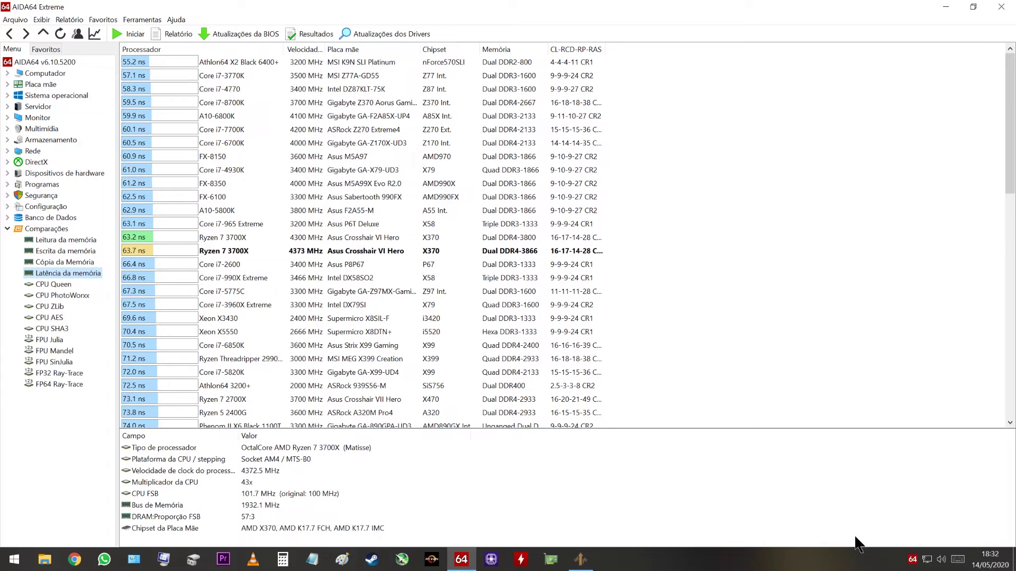
{"action": "left_click", "coordinate": [131, 35]}
{"action": "left_click", "coordinate": [1001, 6]}
- Reposition the DRAM Calculator window nearer the upper edge of the desktop and return to the main timings page
{"action": "left_click_drag", "start_coordinate": [528, 30], "coordinate": [474, 13]}
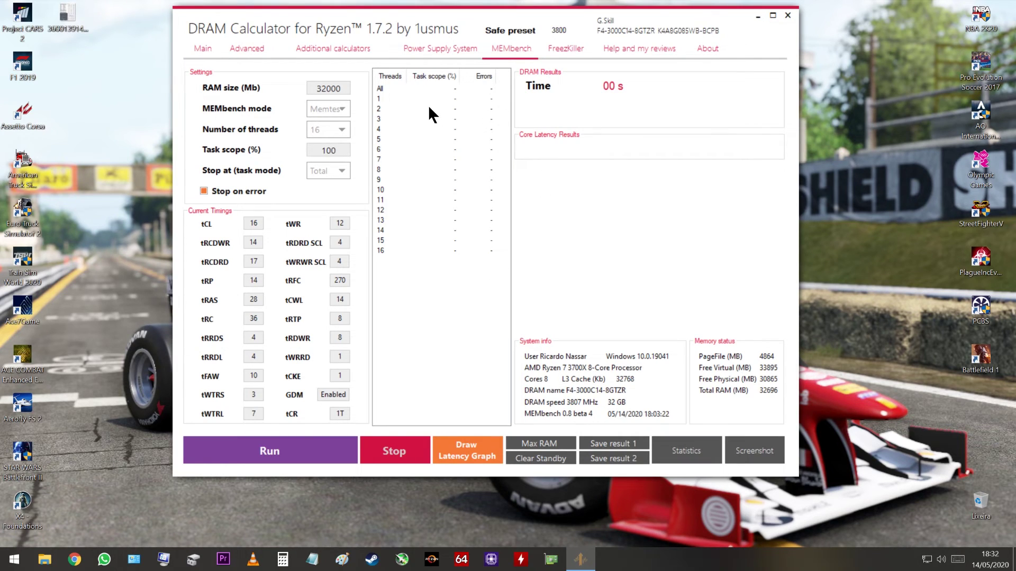
{"action": "left_click", "coordinate": [201, 49]}
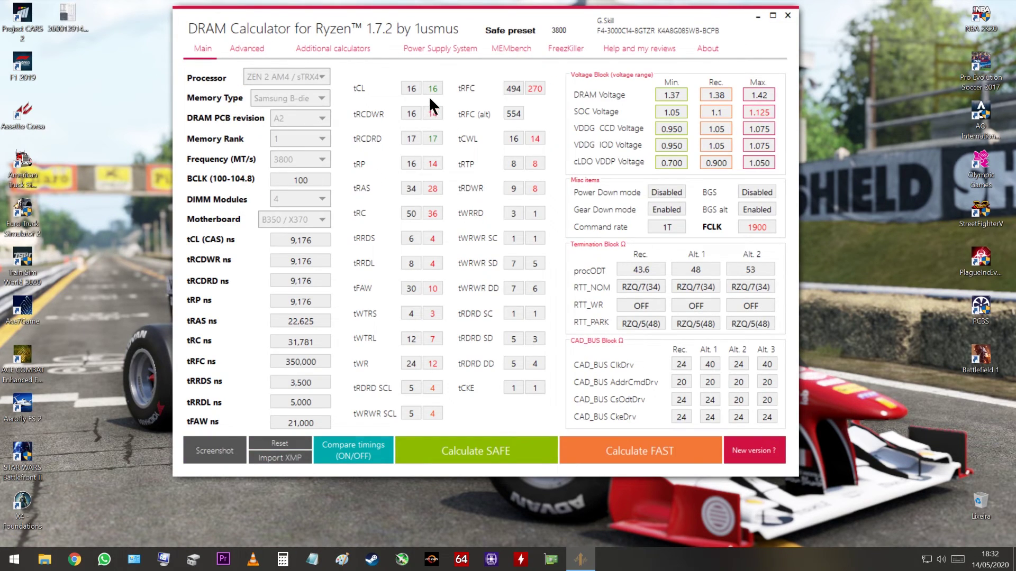